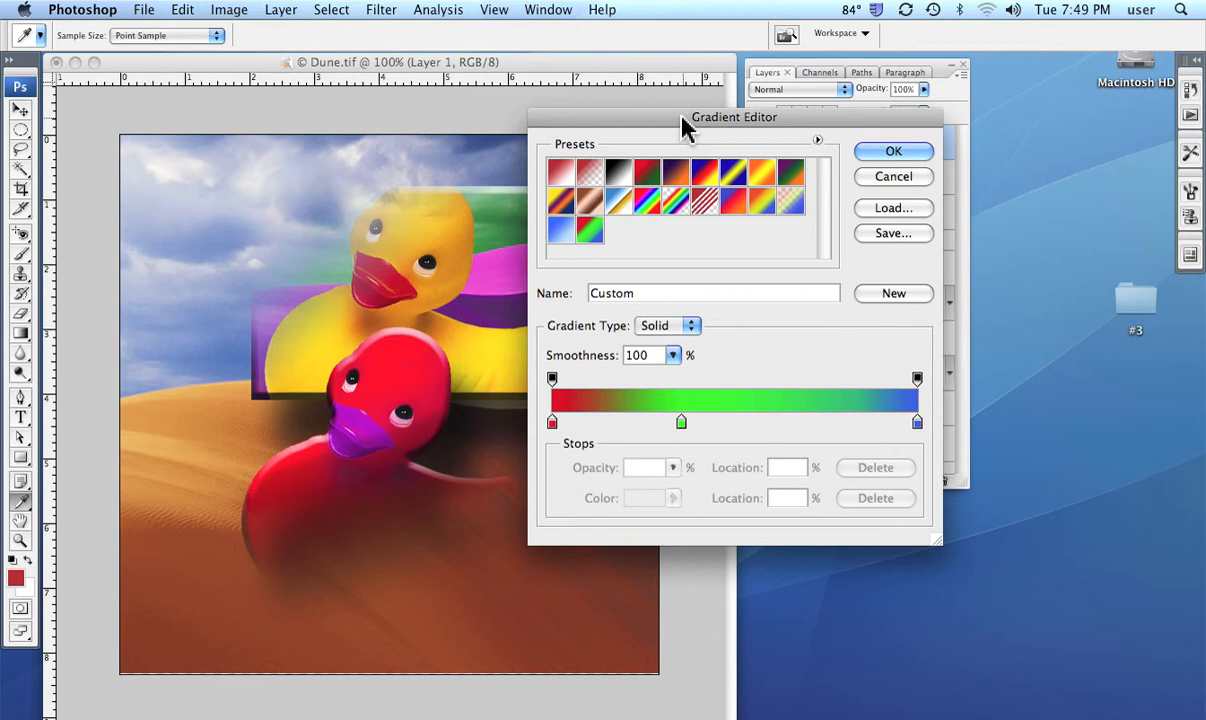
Move the gradient's green color stop to location 54%.
left_click_drag(687, 122, 360, 103)
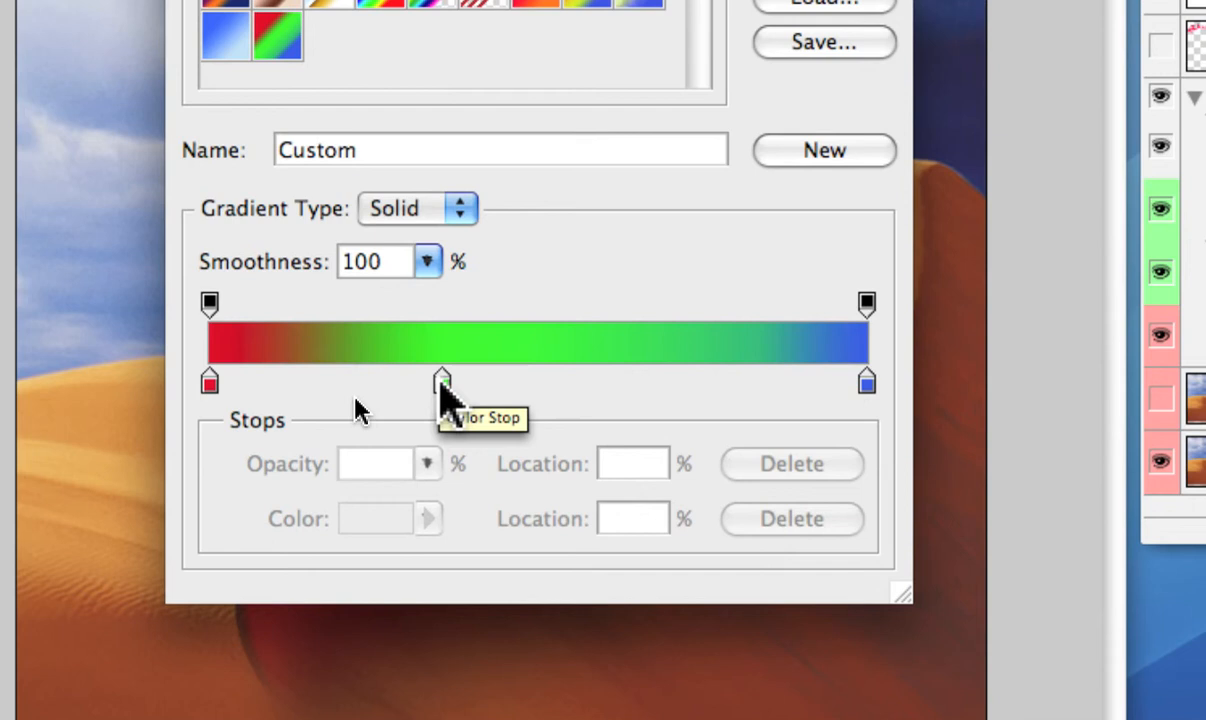
left_click_drag(592, 432, 663, 440)
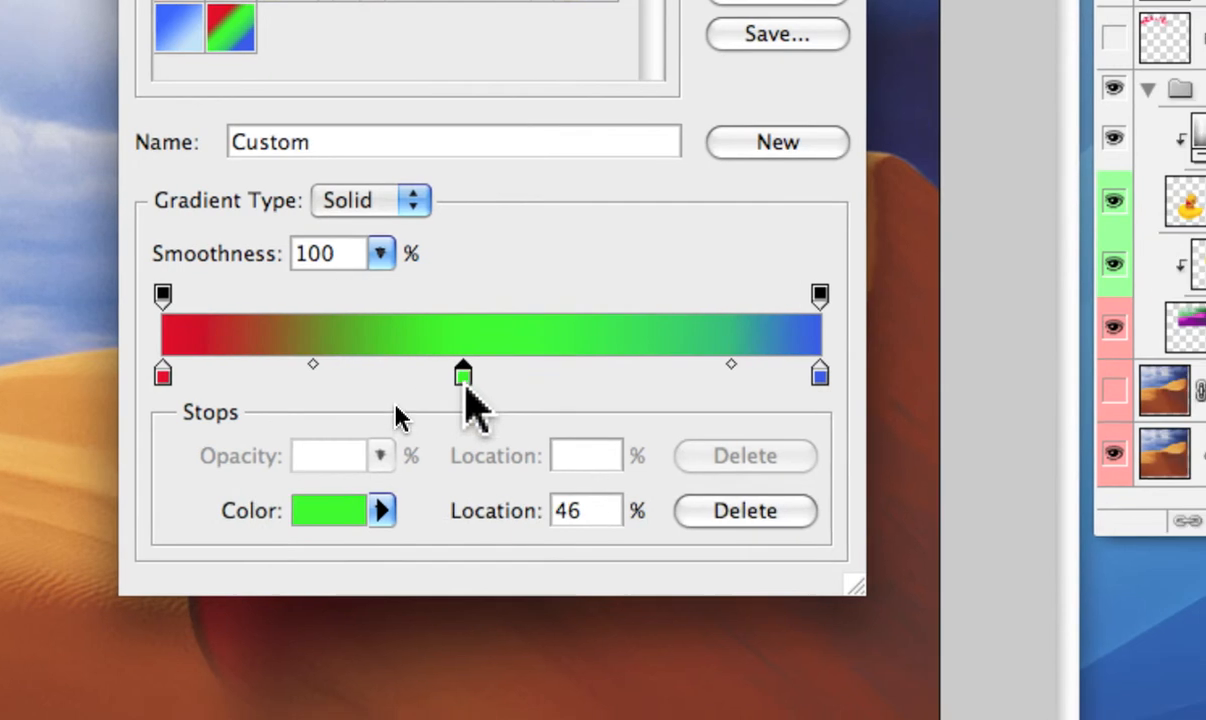
left_click_drag(466, 388, 520, 388)
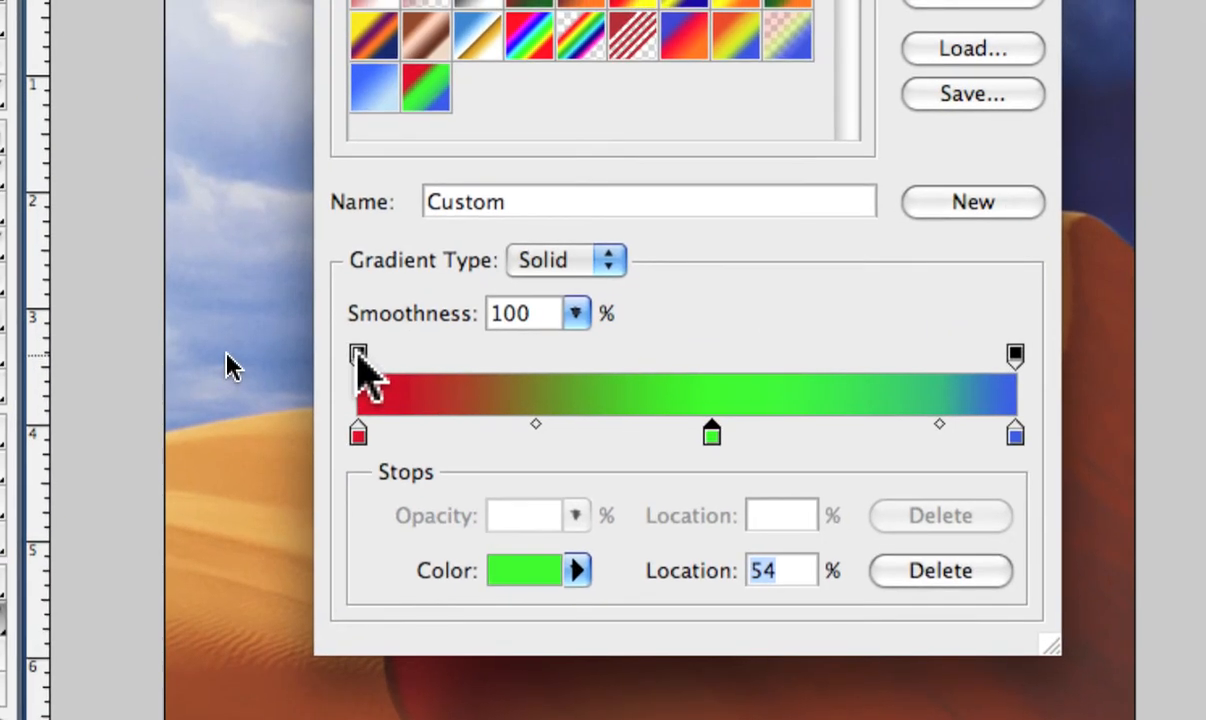
Set the opacity of the gradient's starting opacity stop to 28%.
left_click(353, 337)
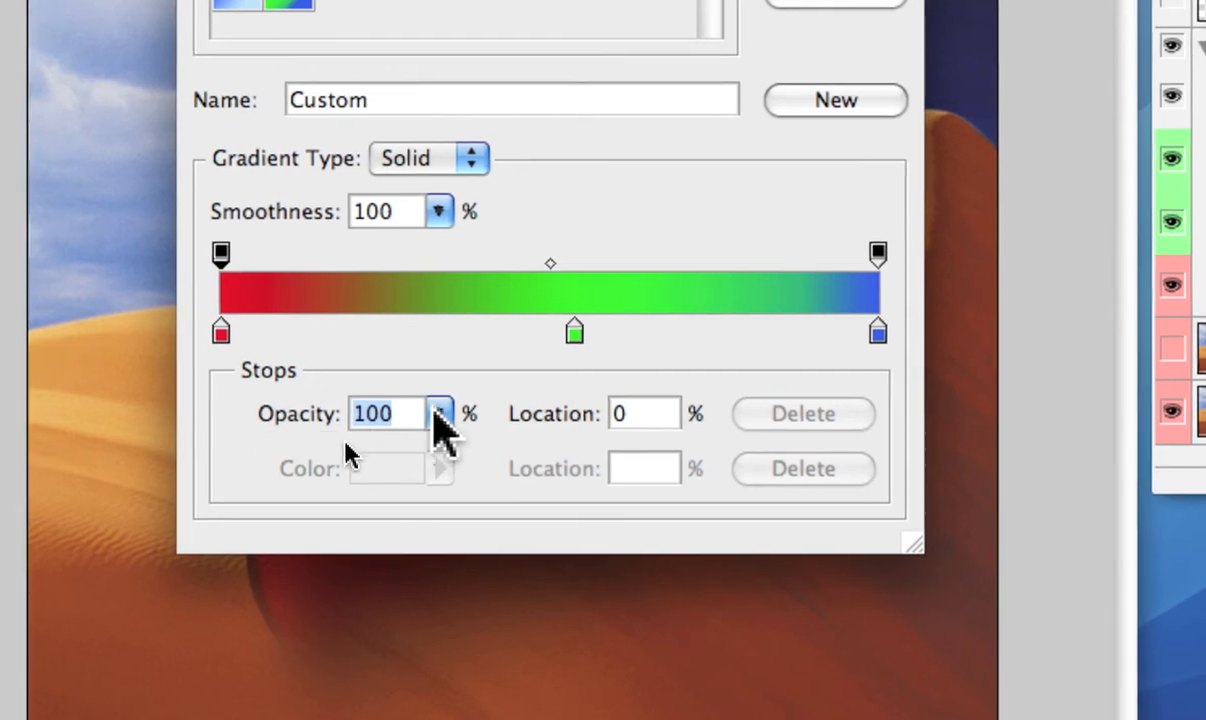
left_click(440, 415)
left_click(329, 450)
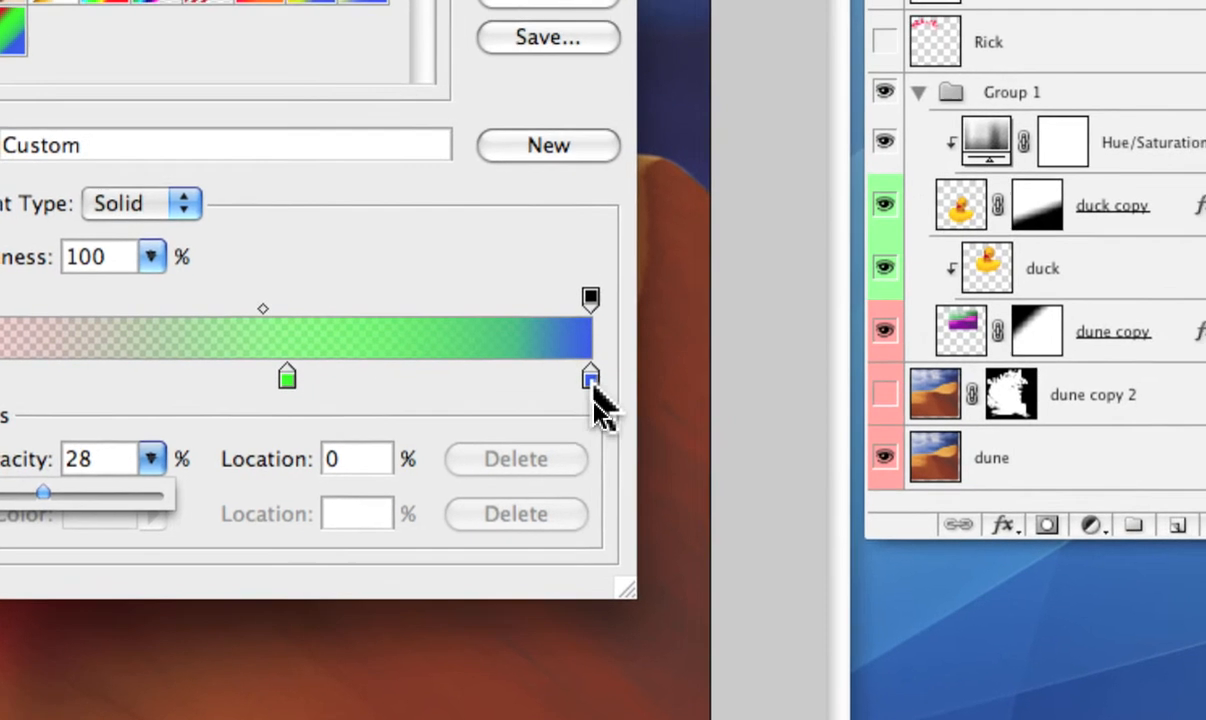
Move the blue color stop to location 74% and accept the custom gradient.
left_click_drag(592, 384, 533, 381)
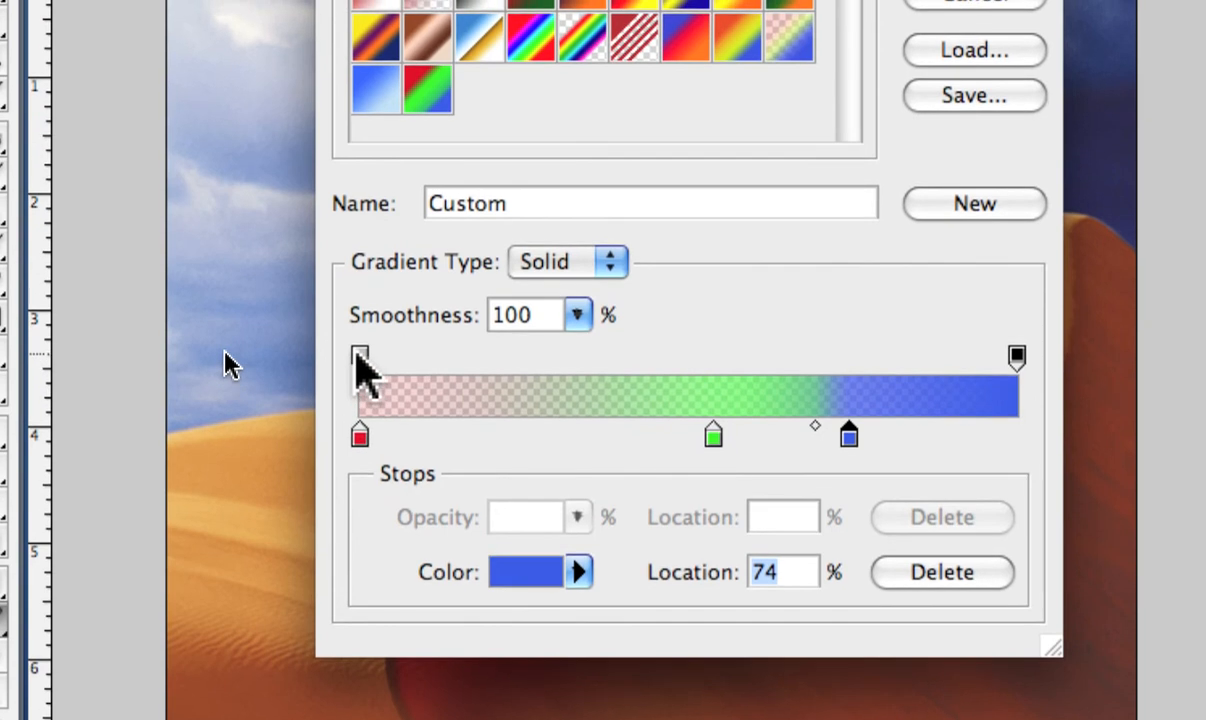
left_click(360, 356)
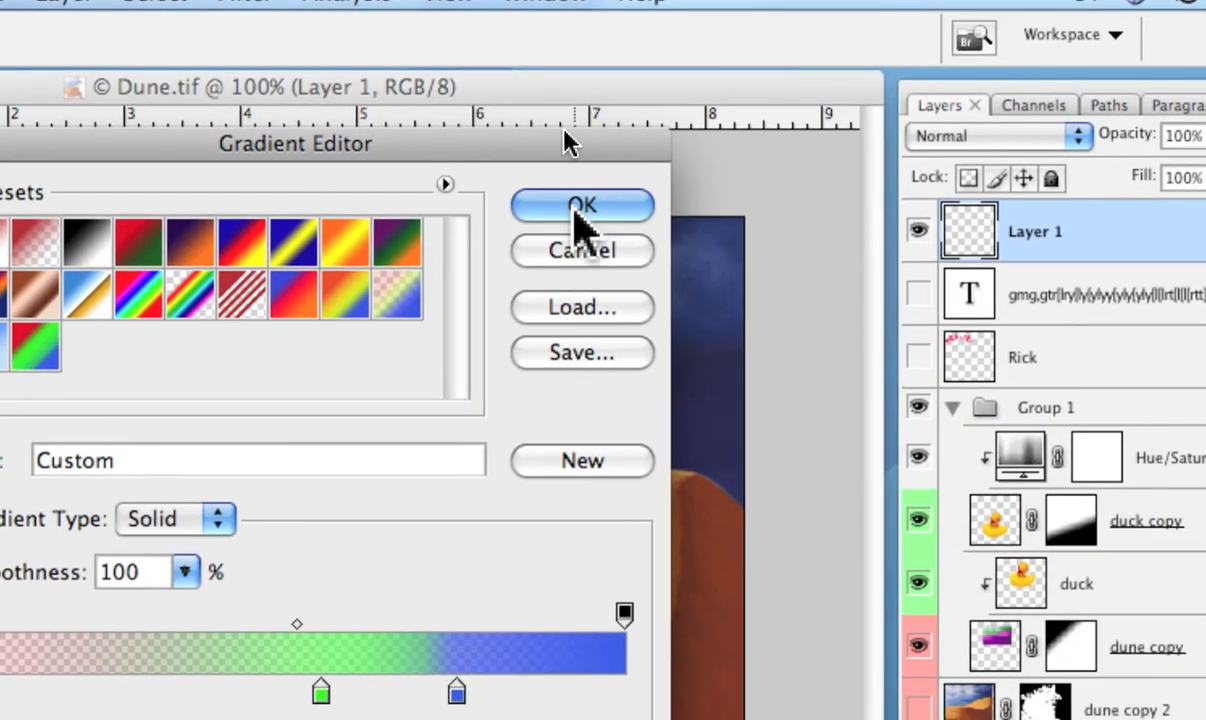
left_click(575, 208)
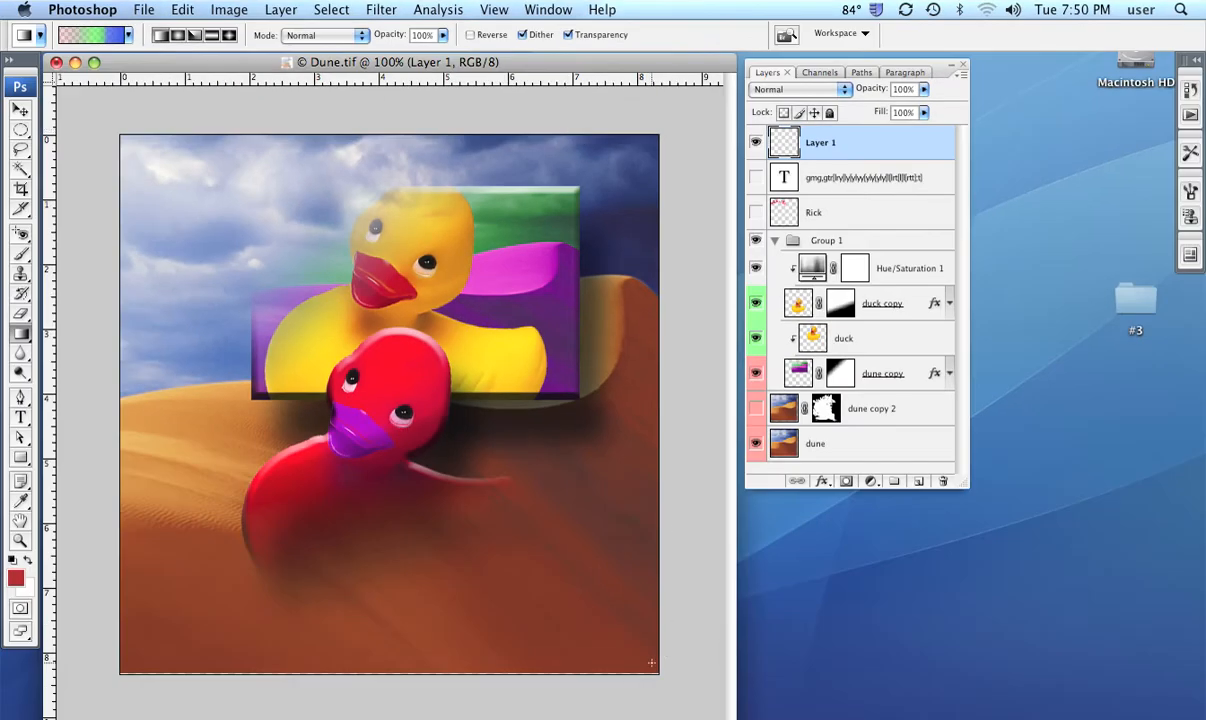
Apply the custom gradient on Layer 1 from the lower-right corner to the upper-left, and twice in the opposite direction.
left_click_drag(651, 662, 124, 140)
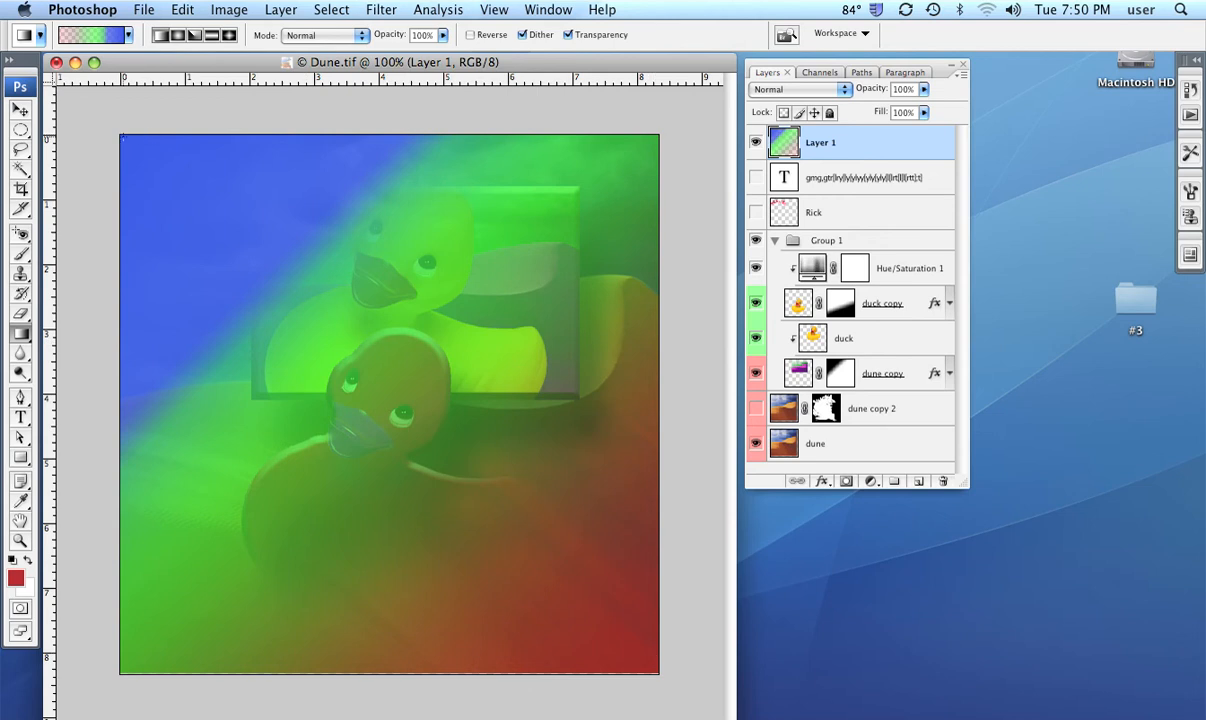
left_click_drag(121, 137, 657, 622)
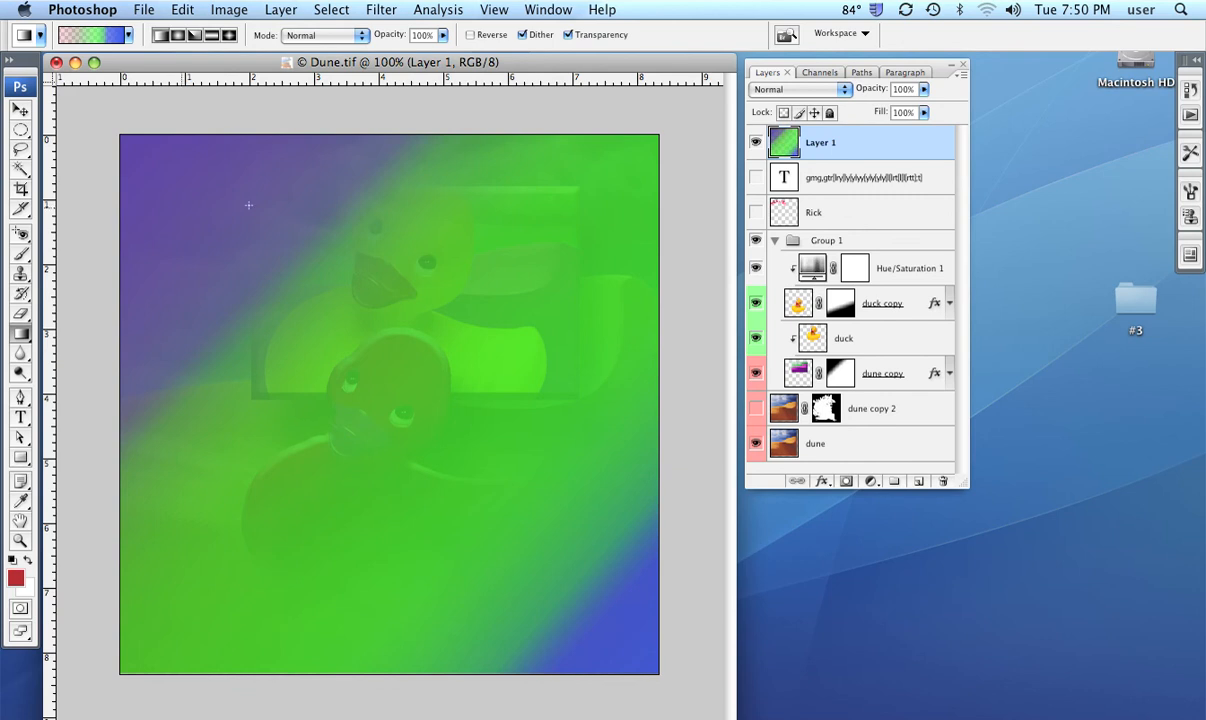
left_click_drag(242, 195, 594, 589)
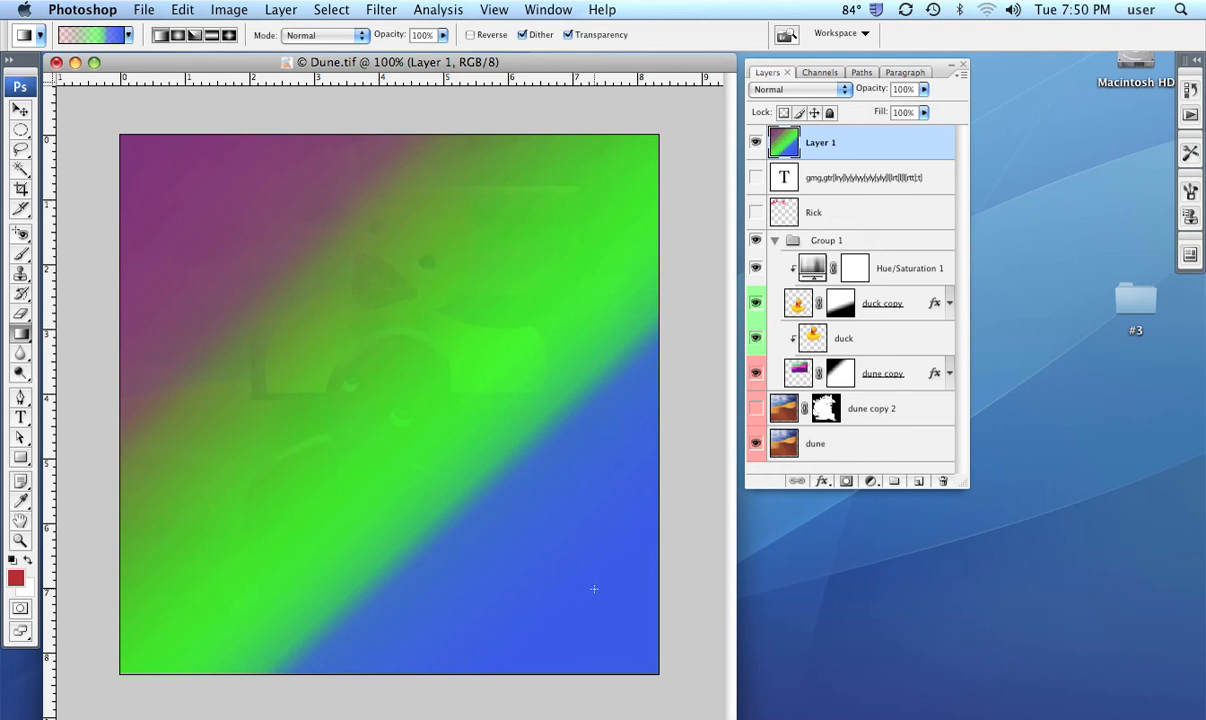
Switch the Gradient tool to the Transparent Stripes preset.
left_click(95, 36)
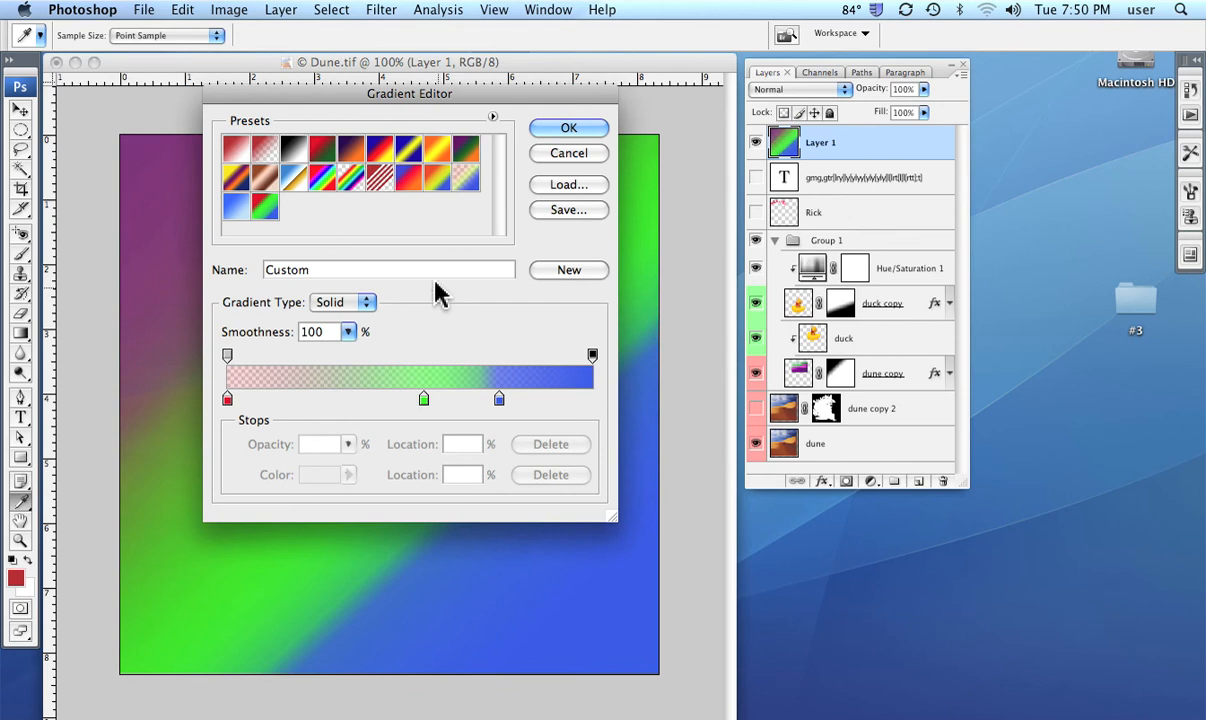
left_click(381, 182)
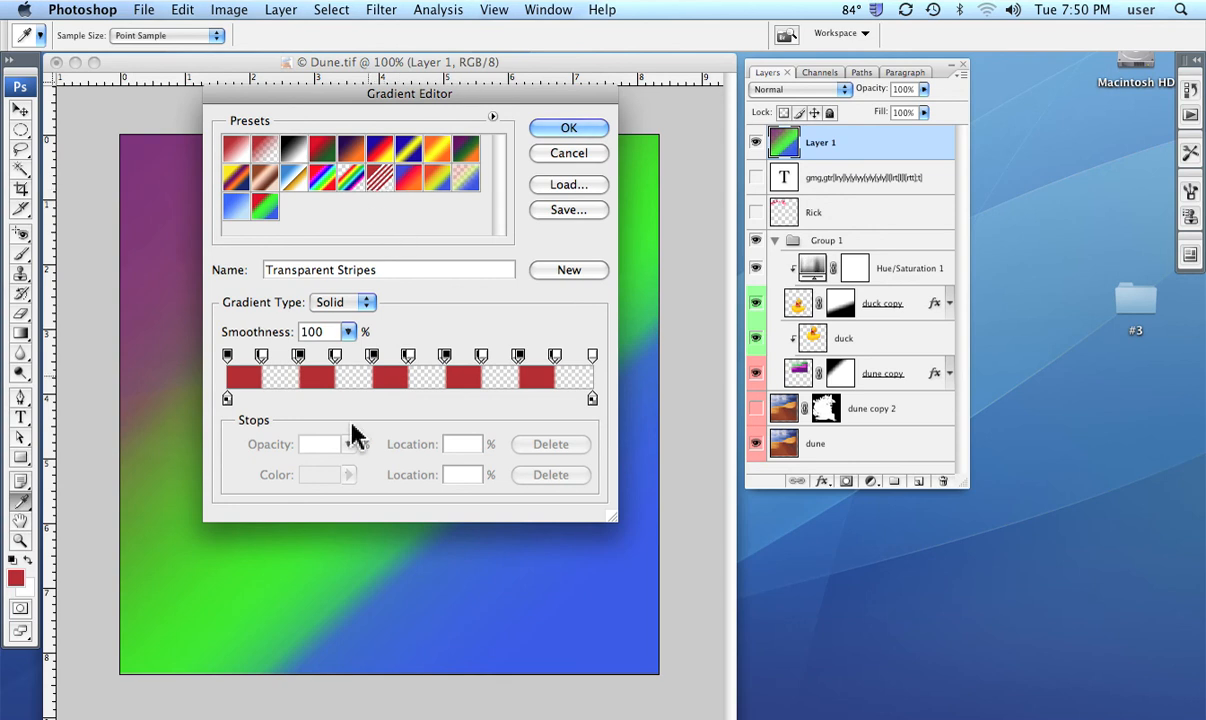
key("alt")
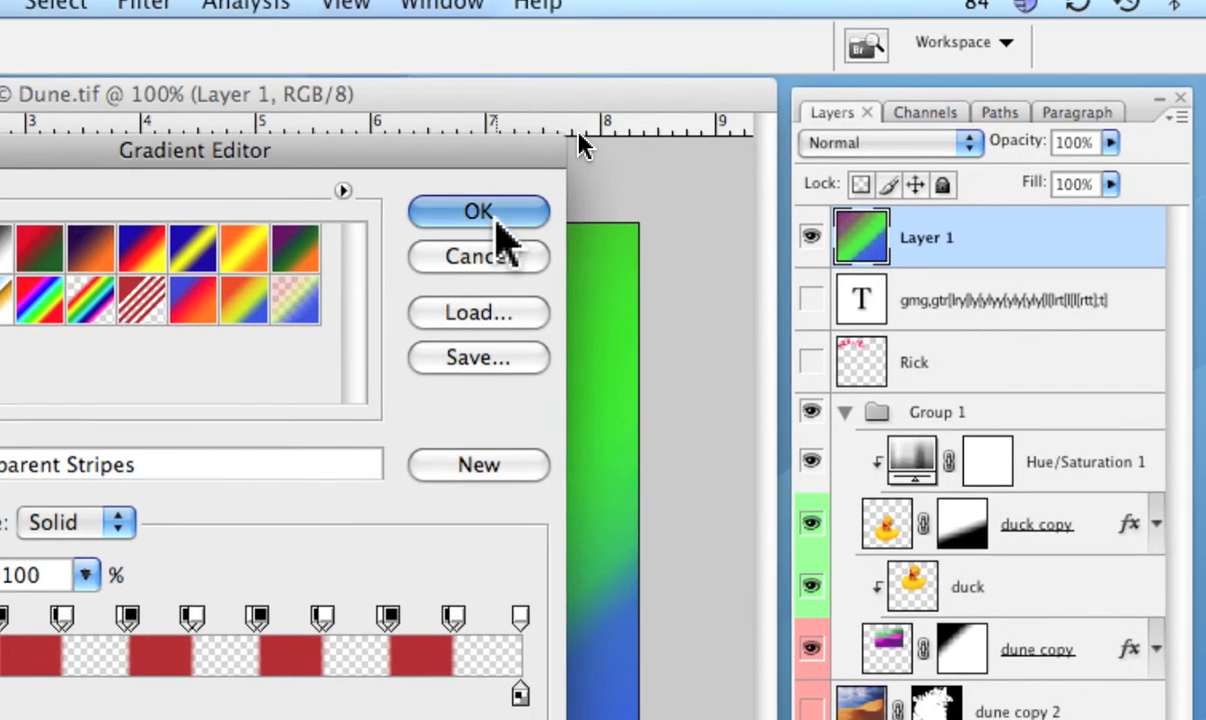
left_click(699, 170)
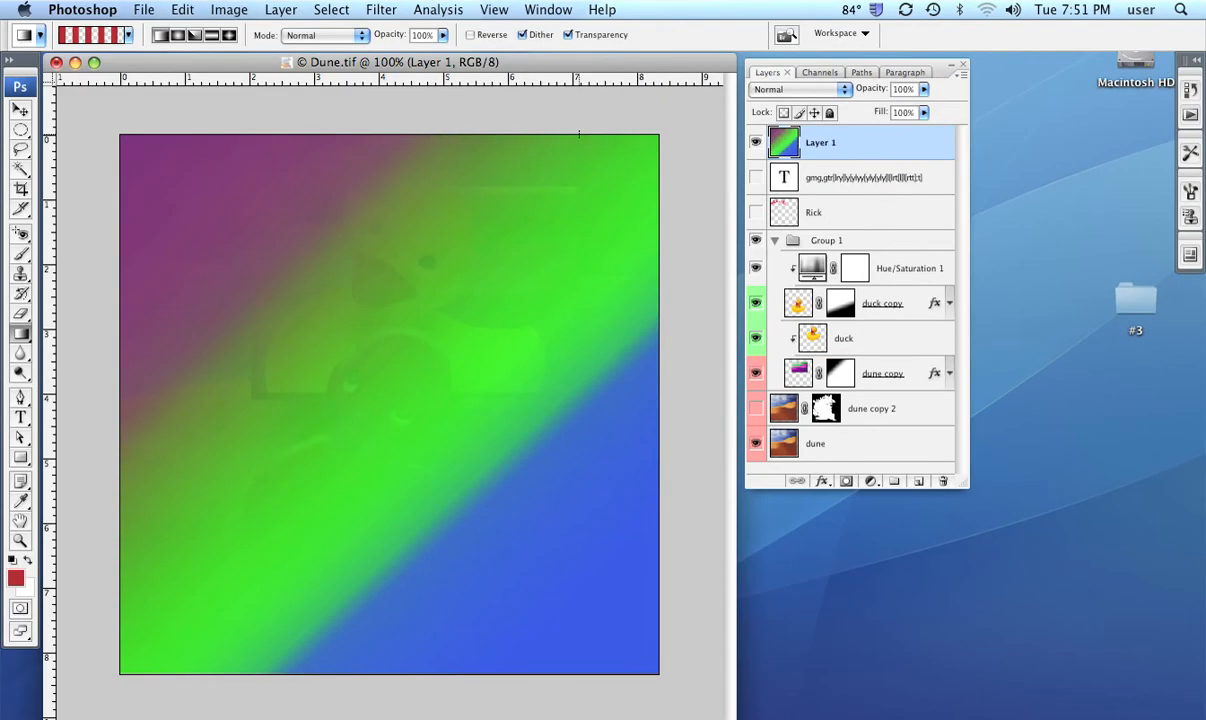
Clear Layer 1 and fill it with the striped gradient diagonally from the upper-left to the lower-right corner.
key("super+a")
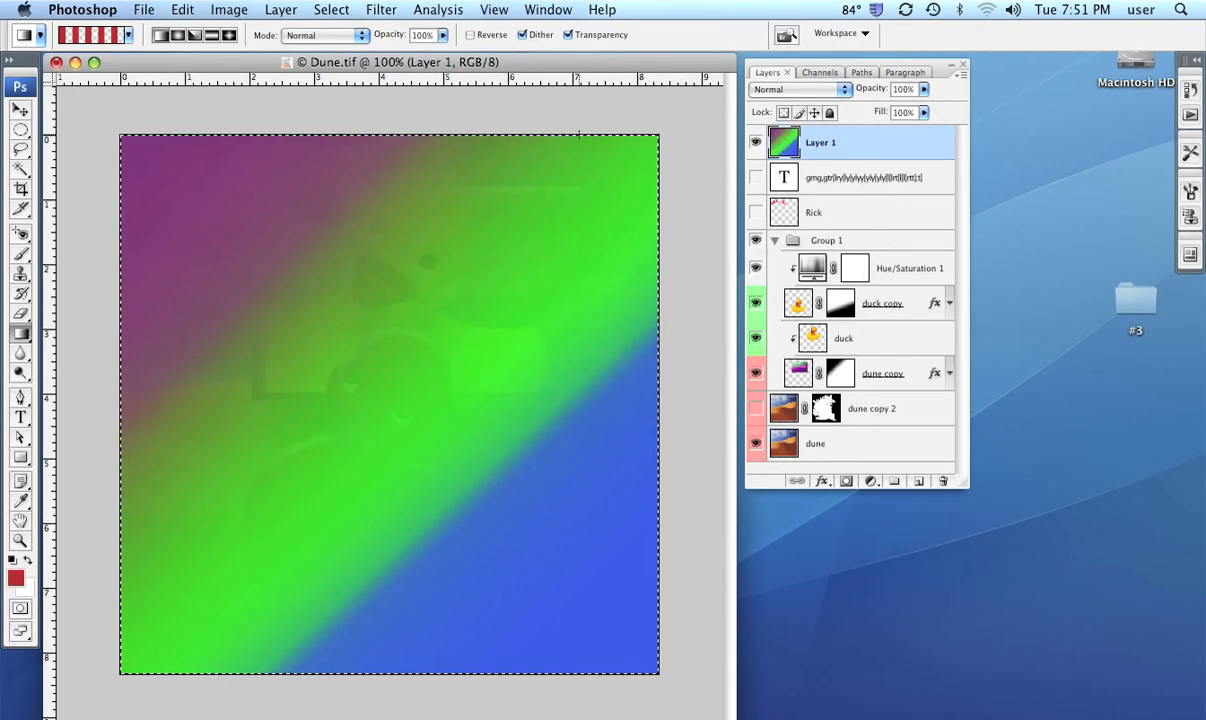
key("BackSpace")
key("super+d")
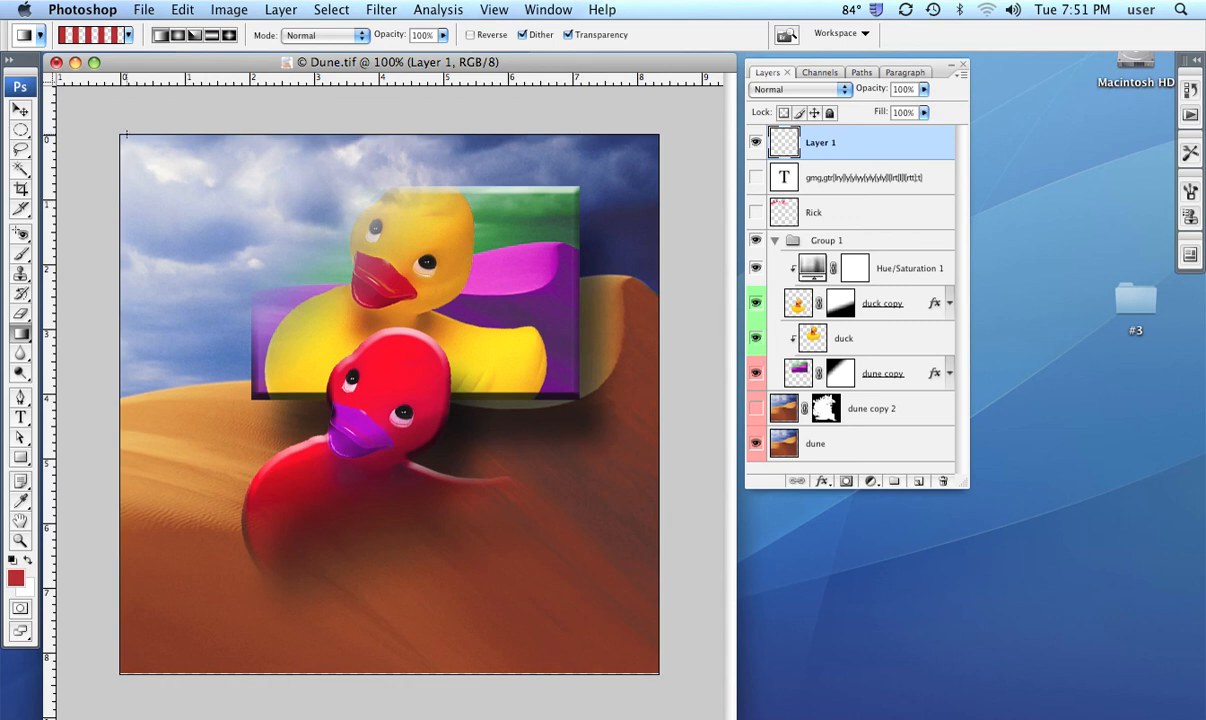
left_click_drag(119, 133, 664, 667)
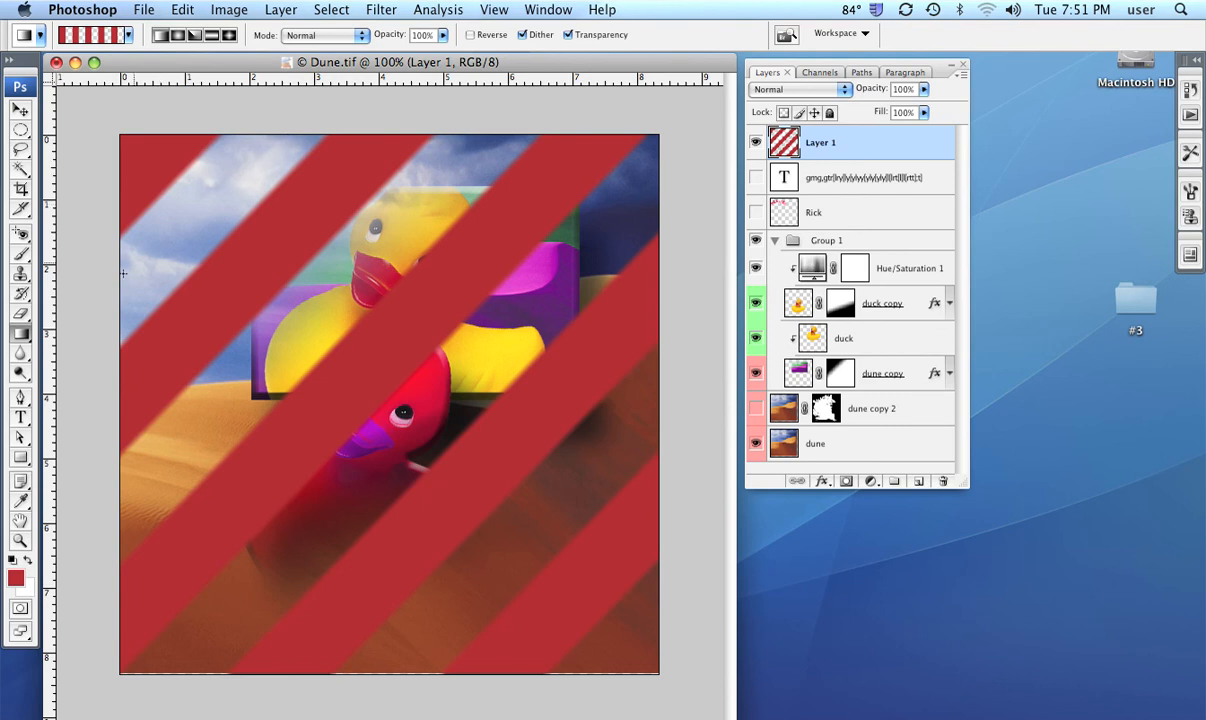
Try removing the second opacity stop from the Transparent Stripes gradient and discard the edit.
left_click(90, 40)
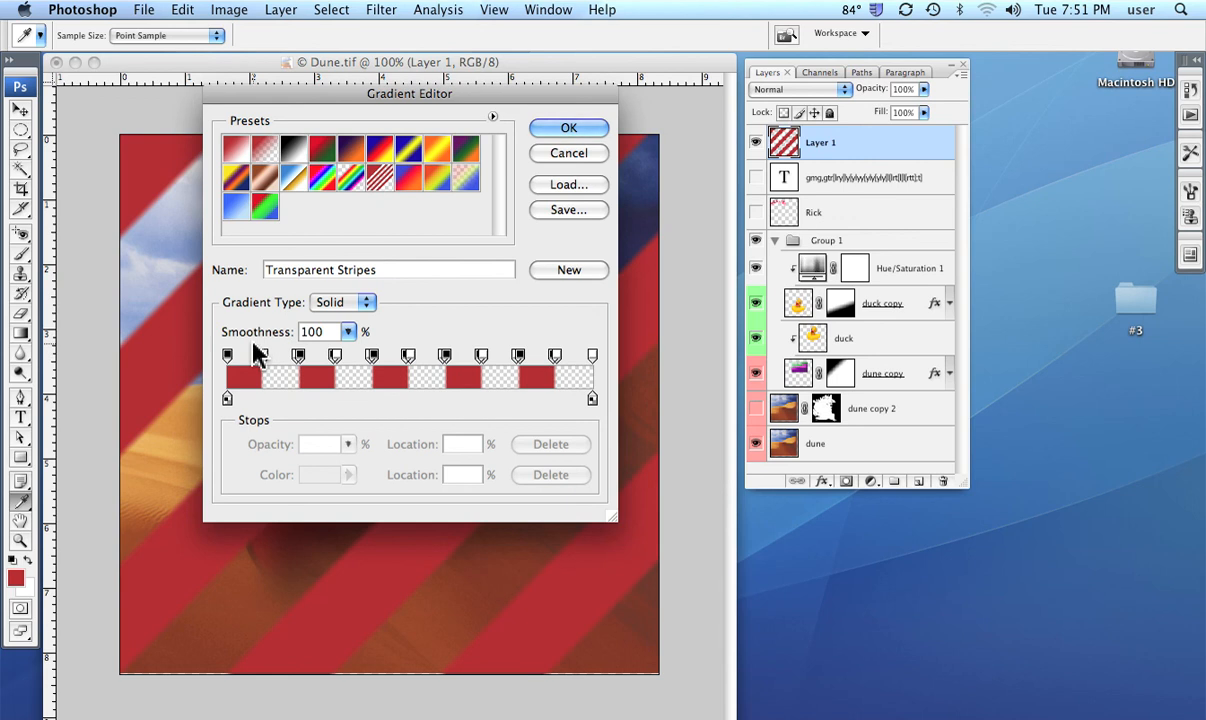
left_click_drag(264, 352, 258, 312)
left_click_drag(264, 356, 276, 308)
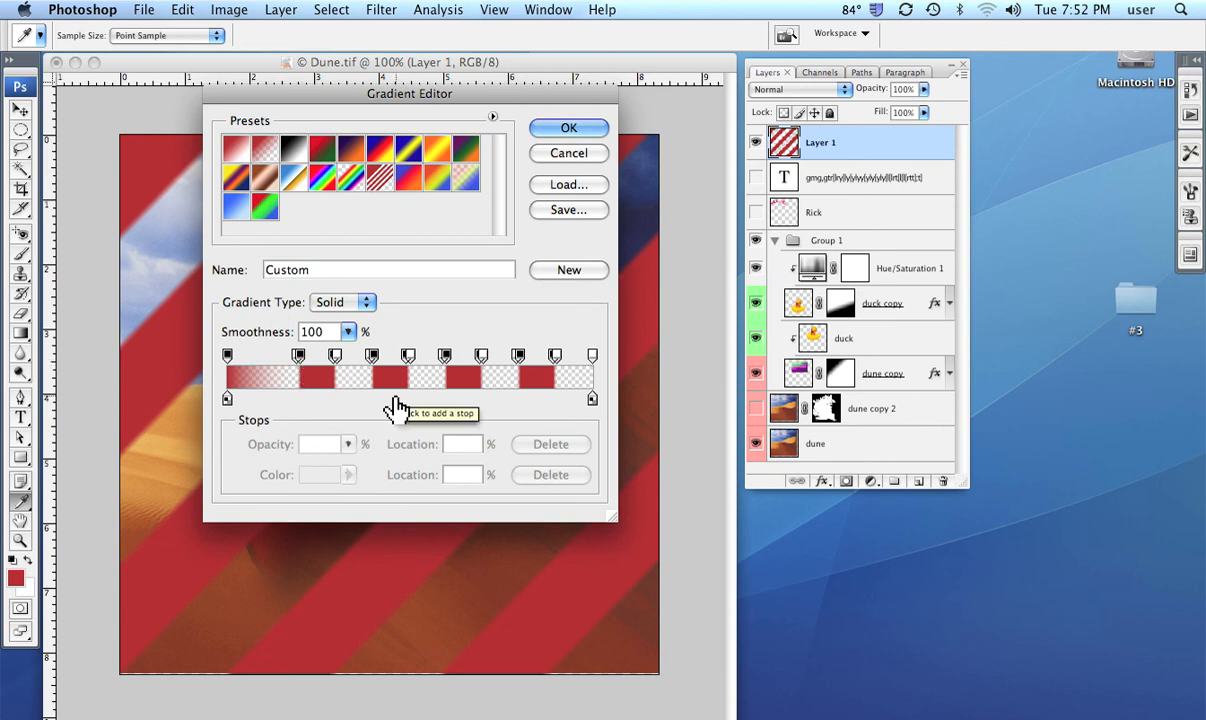
left_click(566, 156)
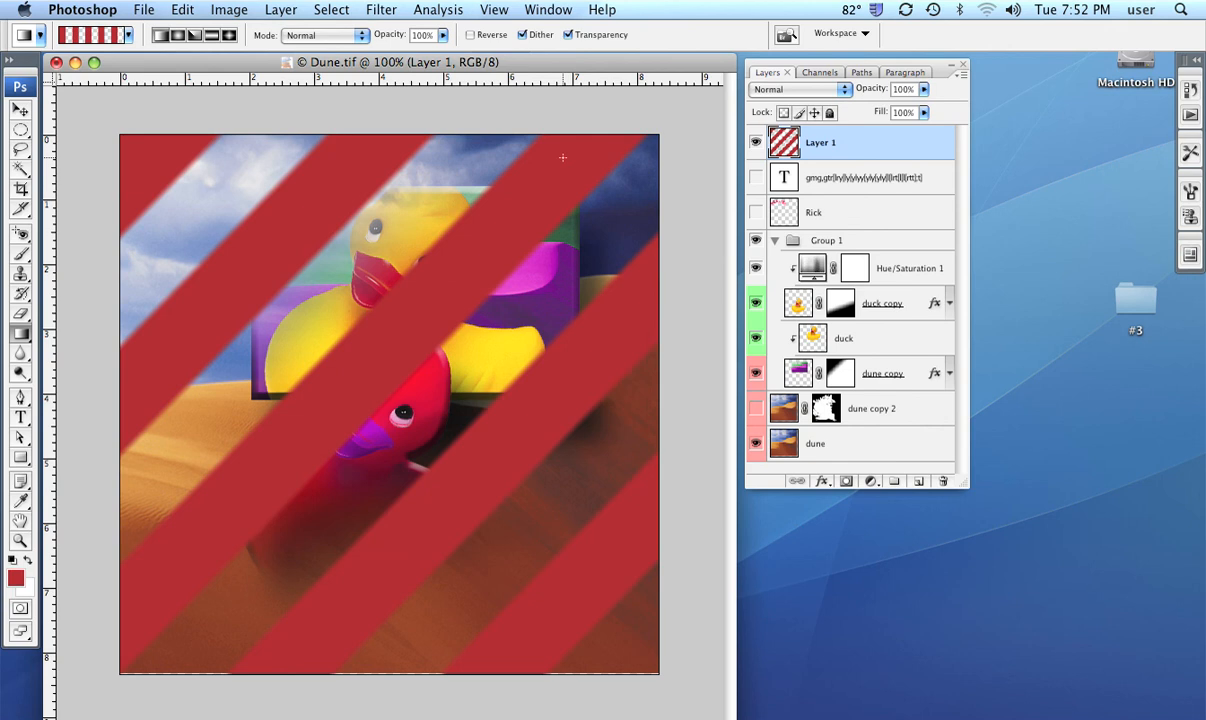
Clear the entire contents of Layer 1 and remove the selection.
key("super+a")
key("BackSpace")
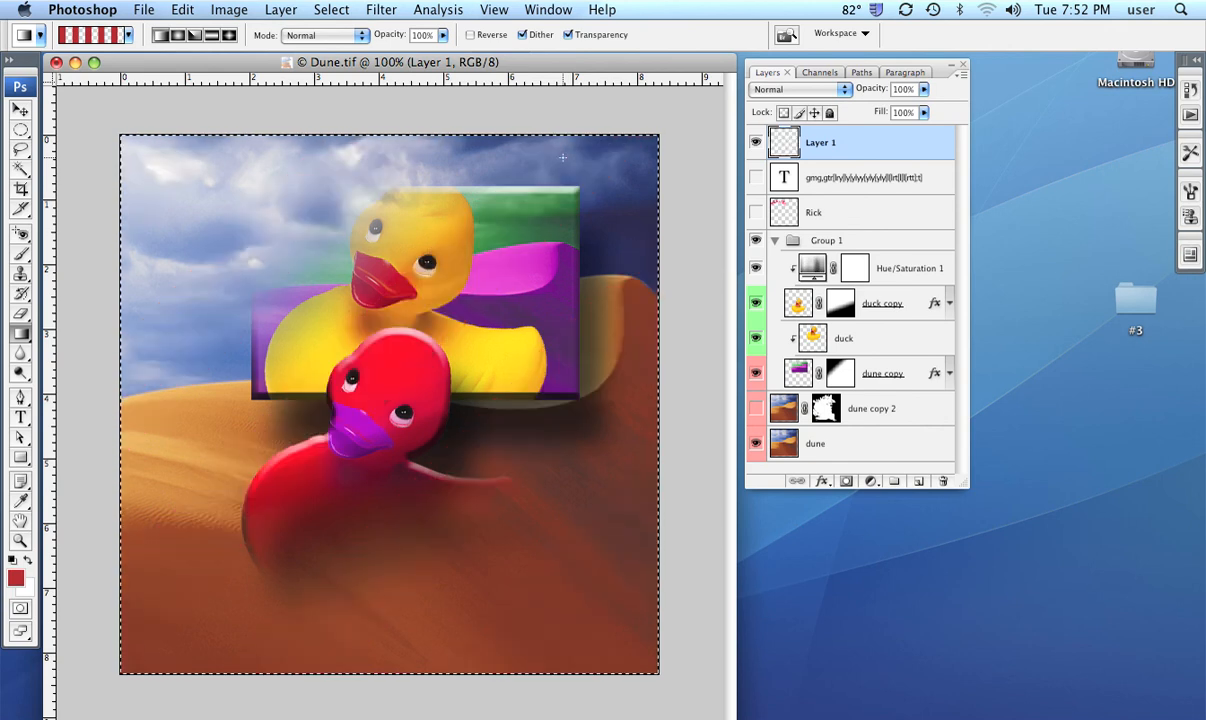
key("super+d")
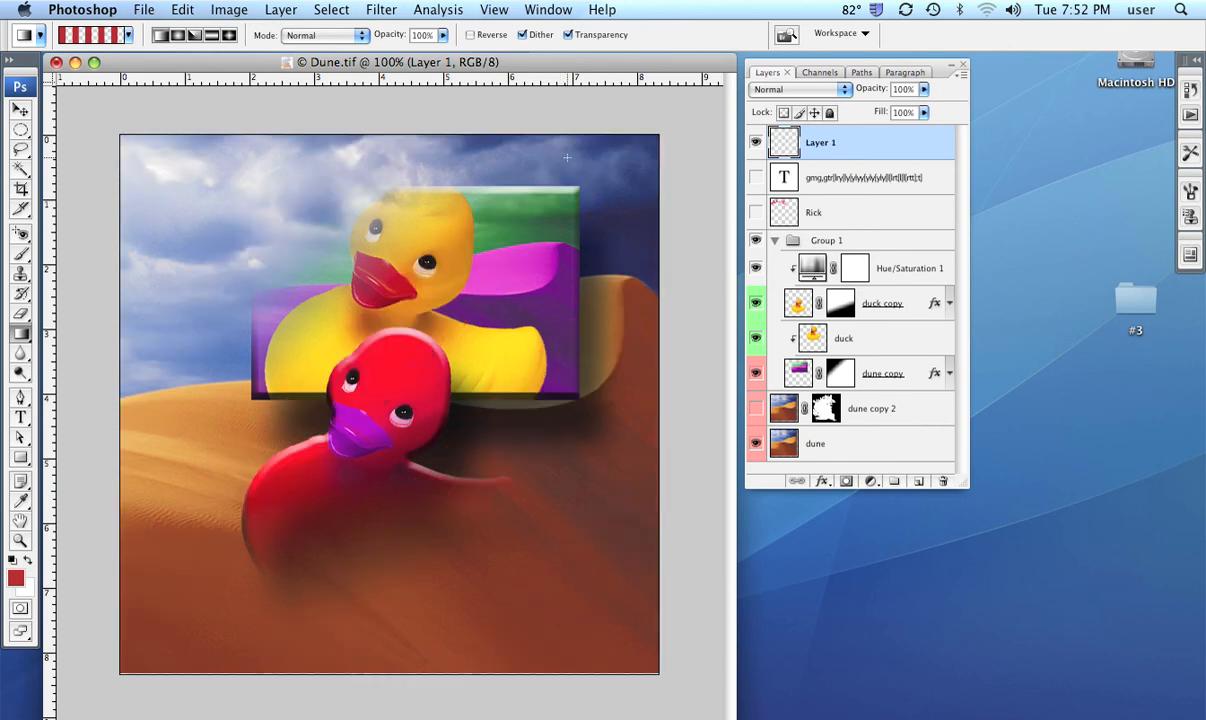
Switch the Gradient tool to the Red, Green preset.
left_click(80, 38)
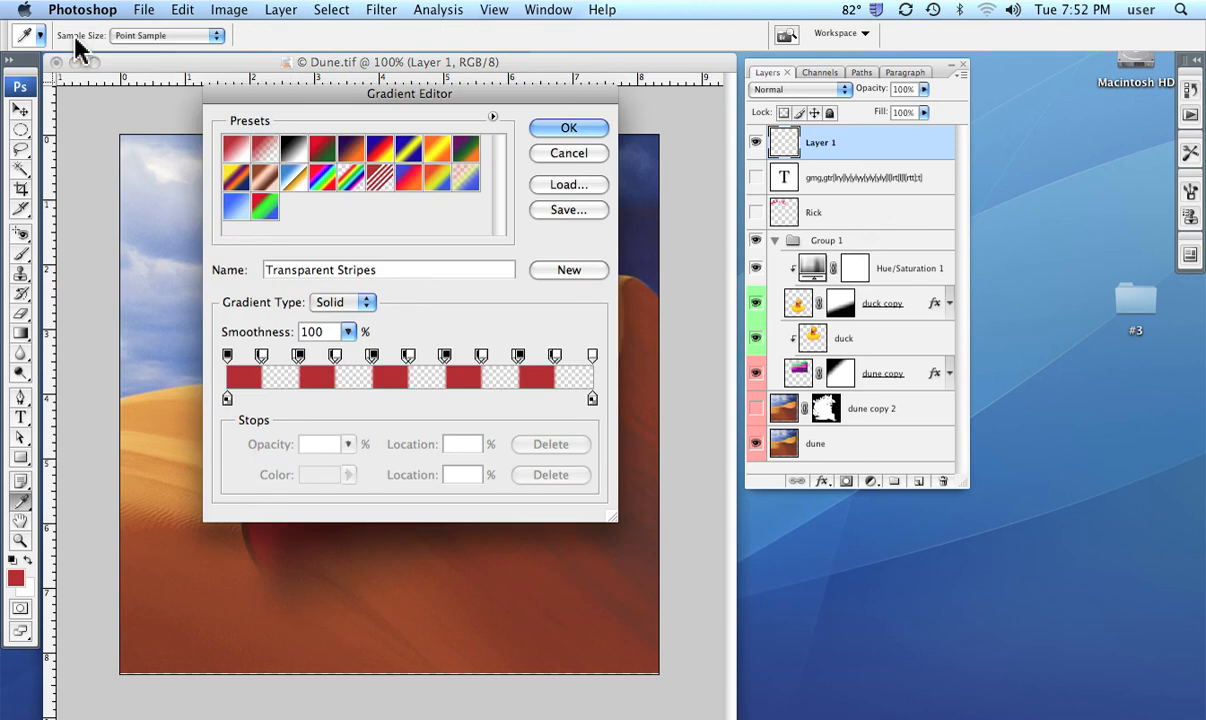
left_click(325, 158)
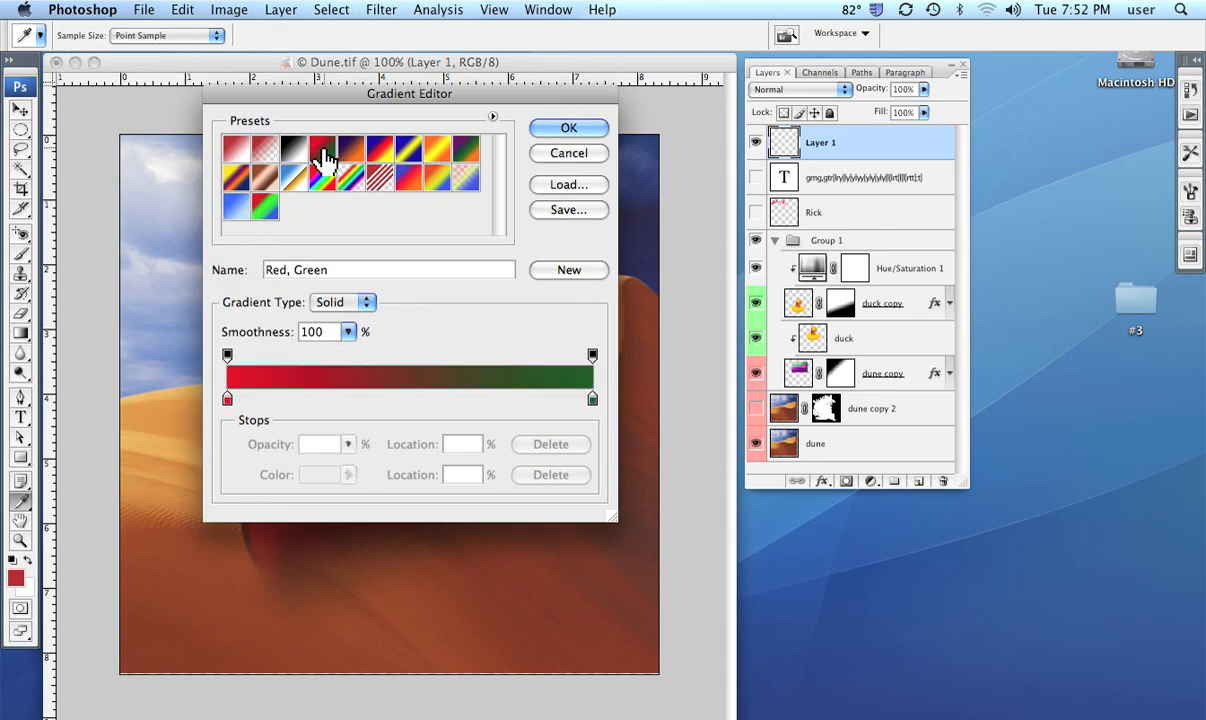
left_click(566, 130)
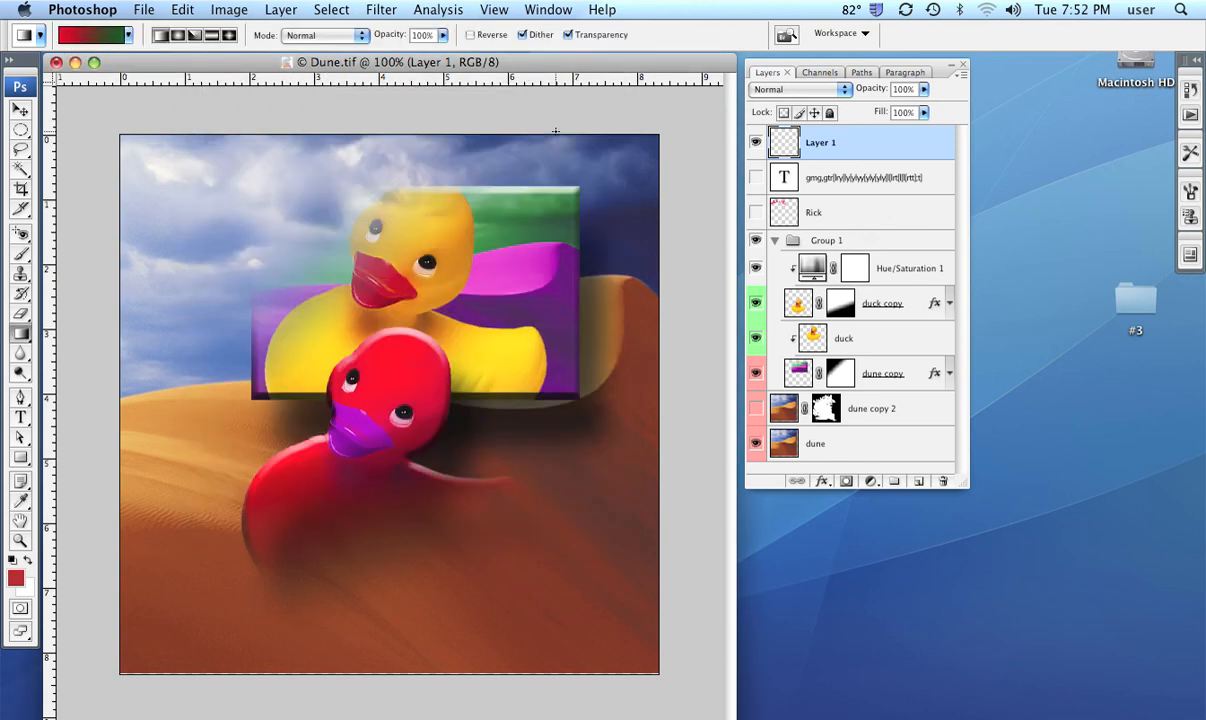
Redraw the red-to-green linear gradient on Layer 1 in varied directions and lengths, ending with one from the right edge toward the lower left.
left_click_drag(151, 151, 358, 327)
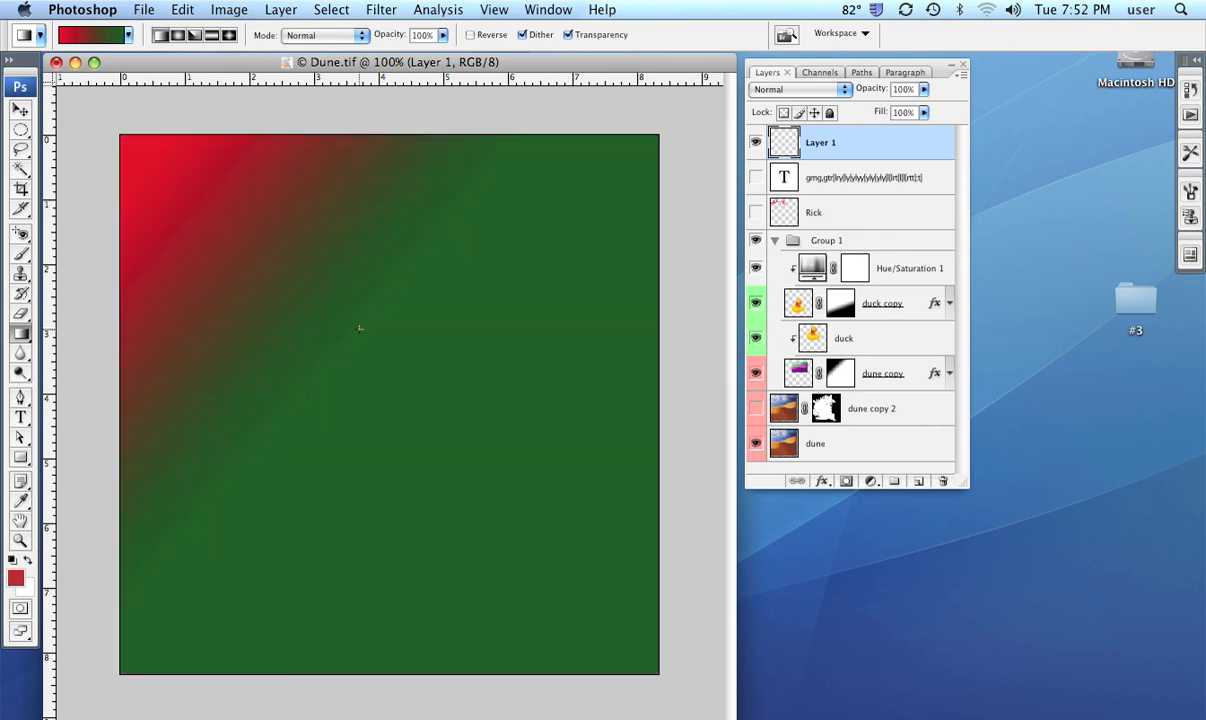
left_click_drag(290, 400, 611, 354)
left_click_drag(595, 266, 328, 299)
left_click_drag(333, 164, 417, 649)
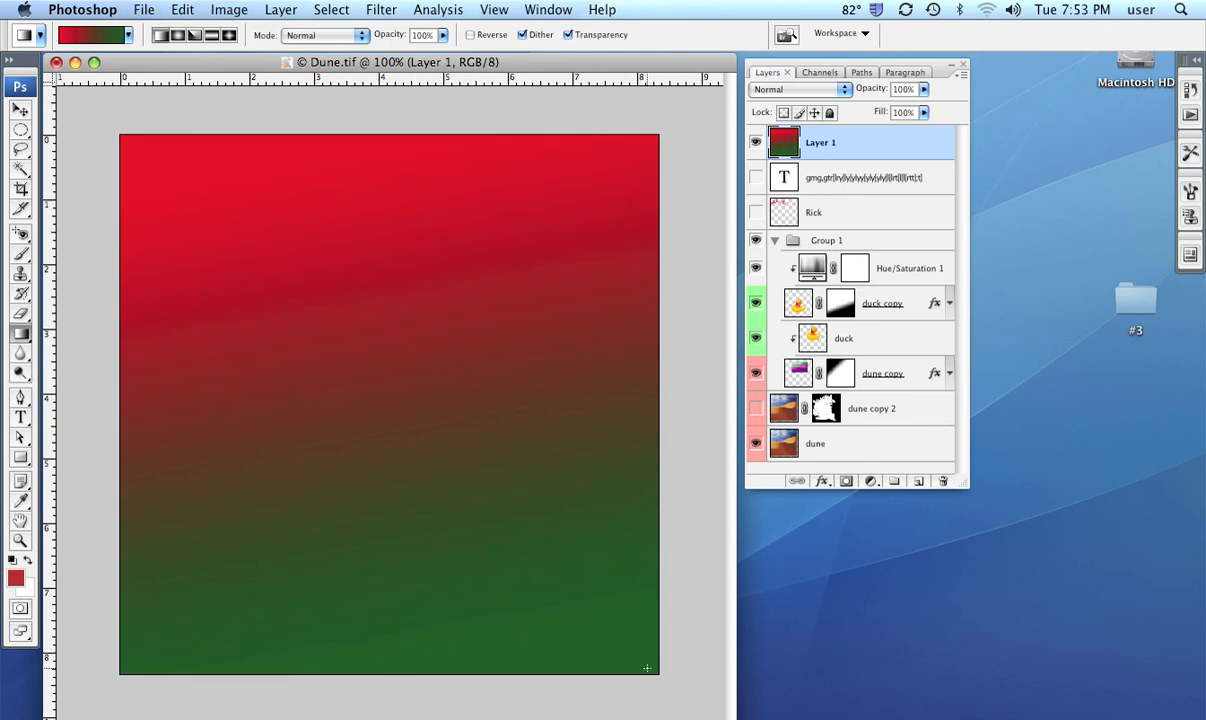
left_click_drag(649, 668, 496, 533)
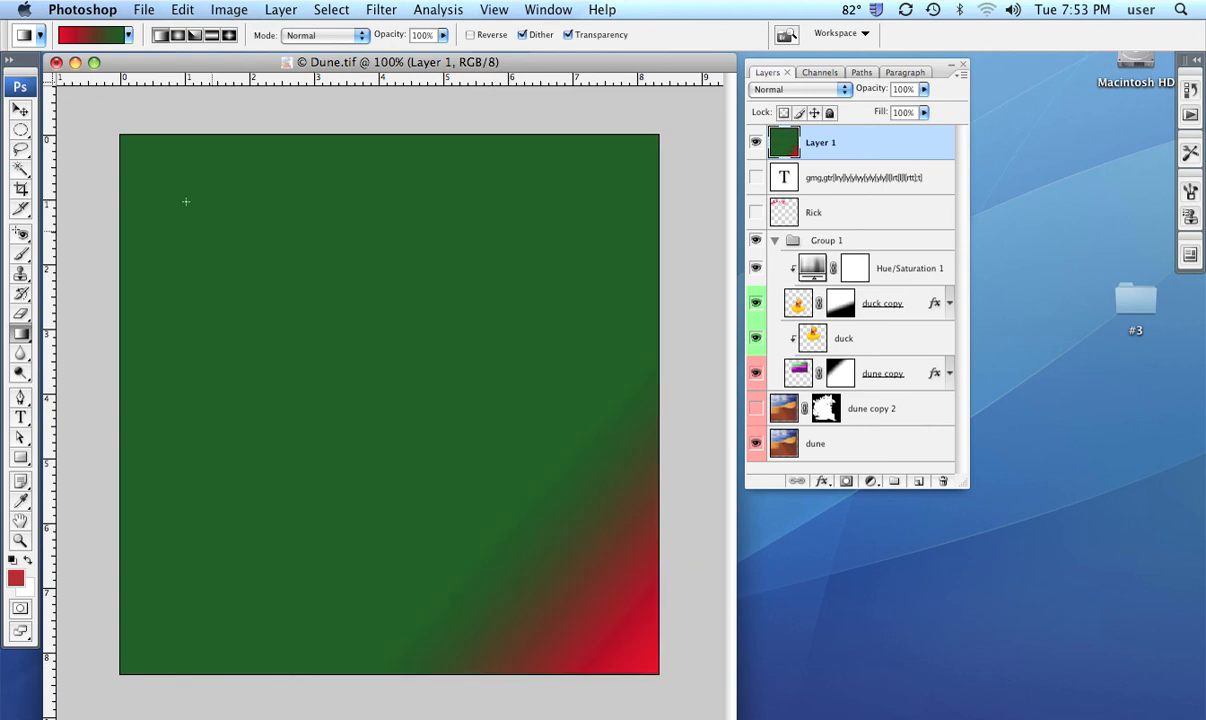
left_click_drag(120, 135, 182, 206)
left_click_drag(151, 164, 574, 614)
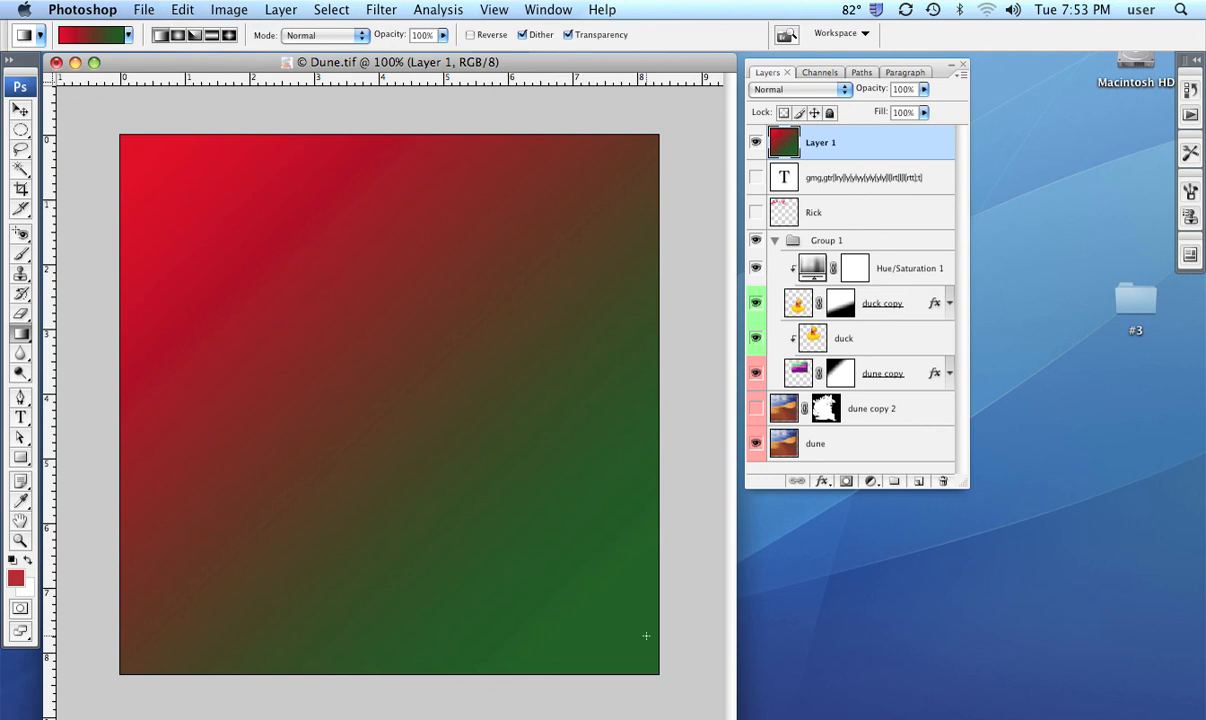
left_click_drag(643, 635, 240, 206)
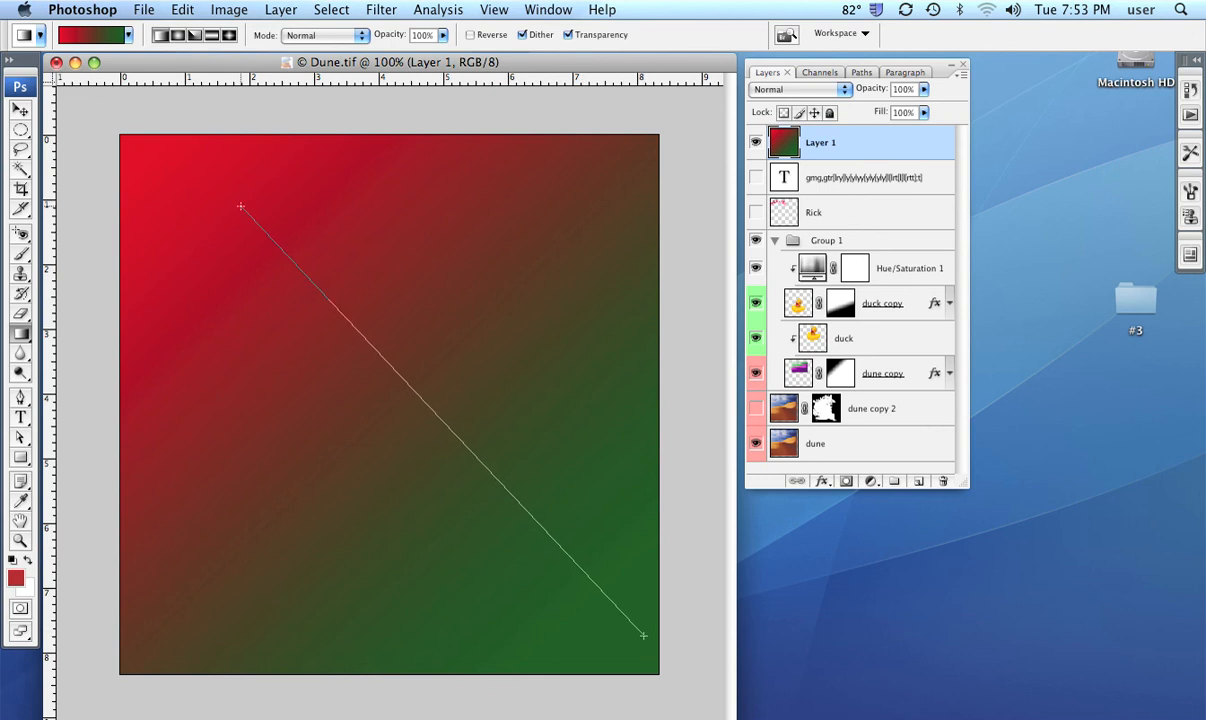
left_click_drag(240, 206, 240, 206)
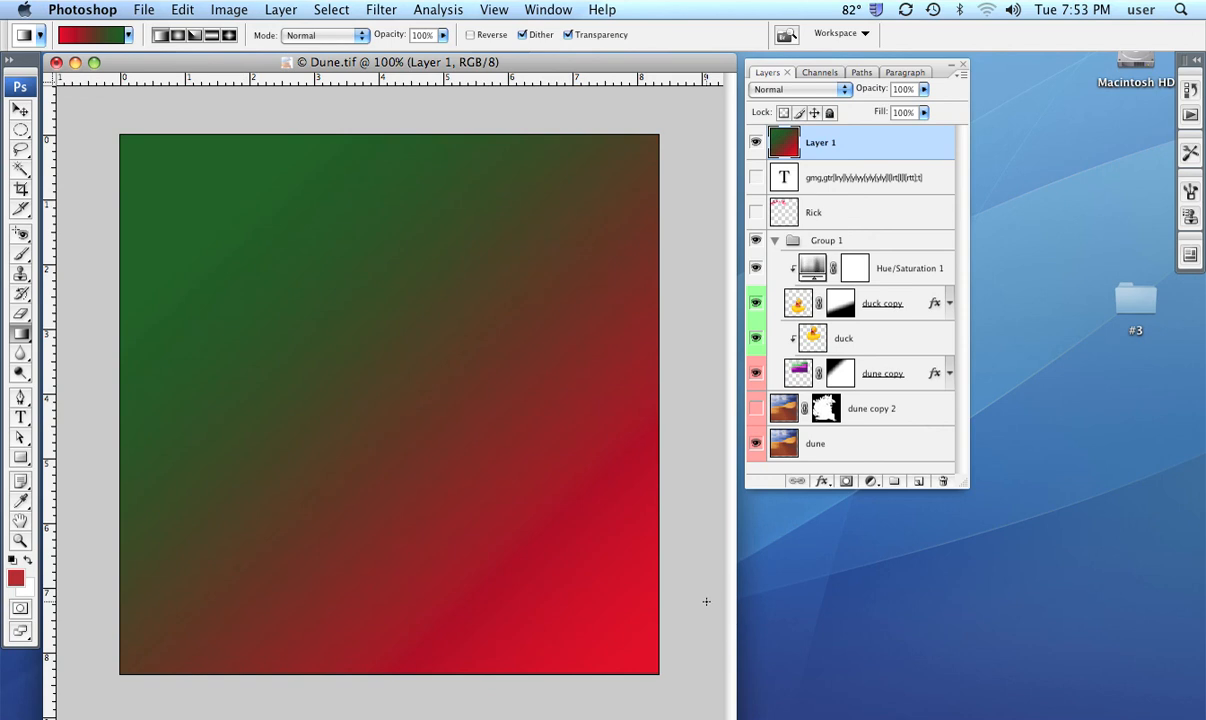
left_click_drag(627, 543, 476, 443)
left_click_drag(680, 398, 569, 414)
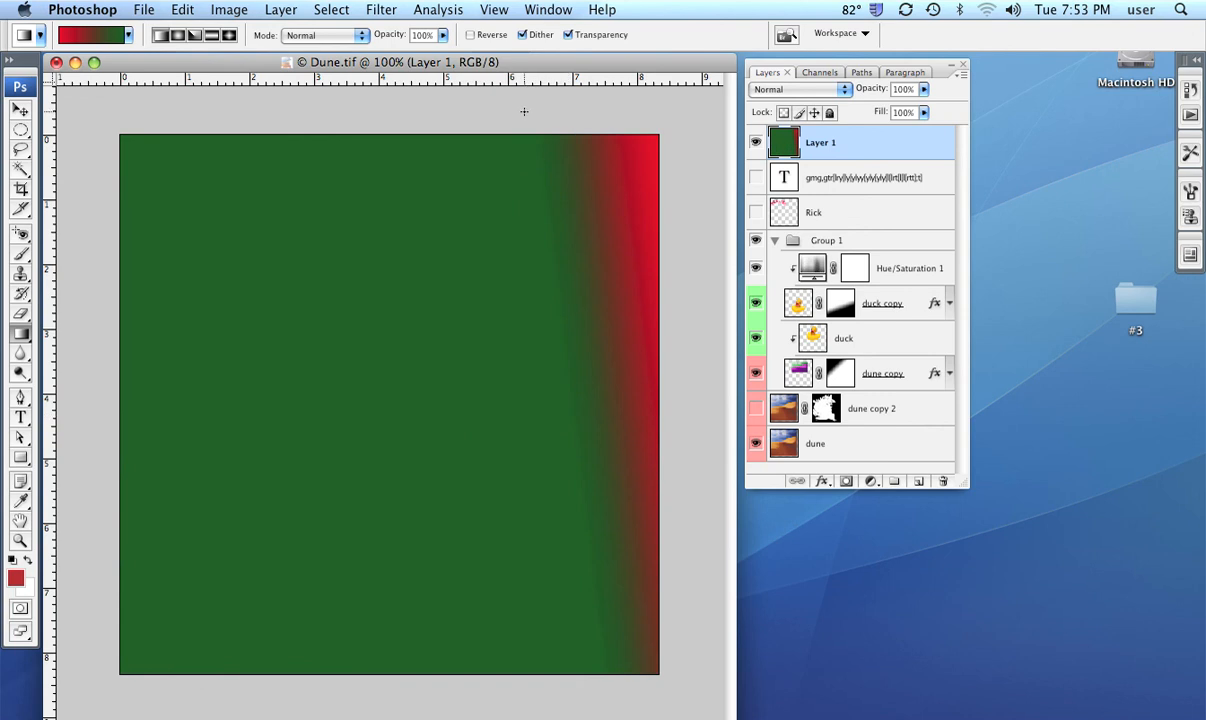
left_click_drag(496, 102, 423, 345)
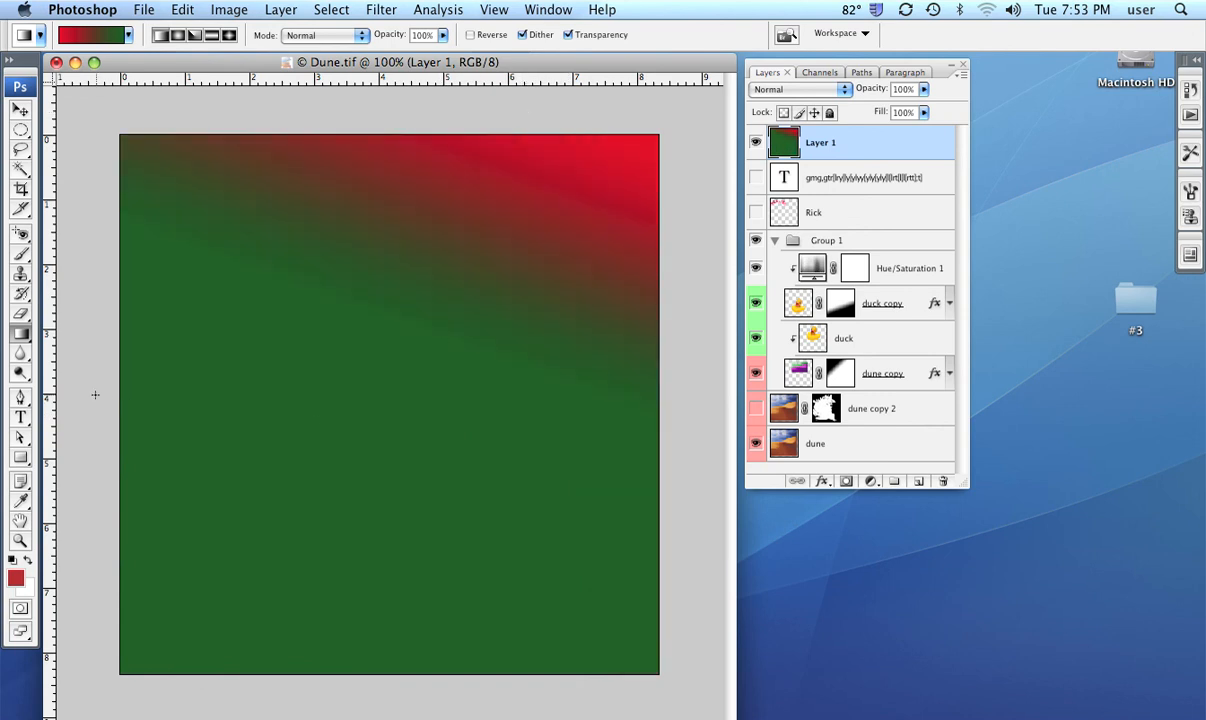
left_click_drag(120, 397, 248, 399)
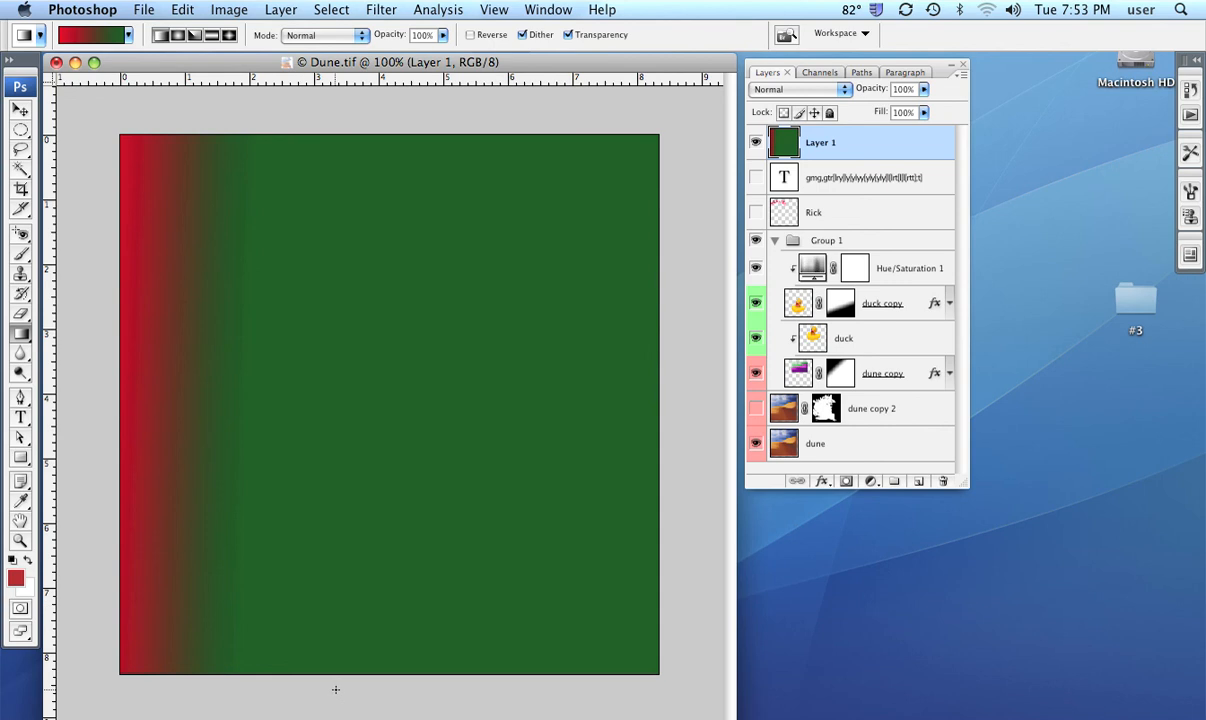
left_click_drag(320, 637, 322, 399)
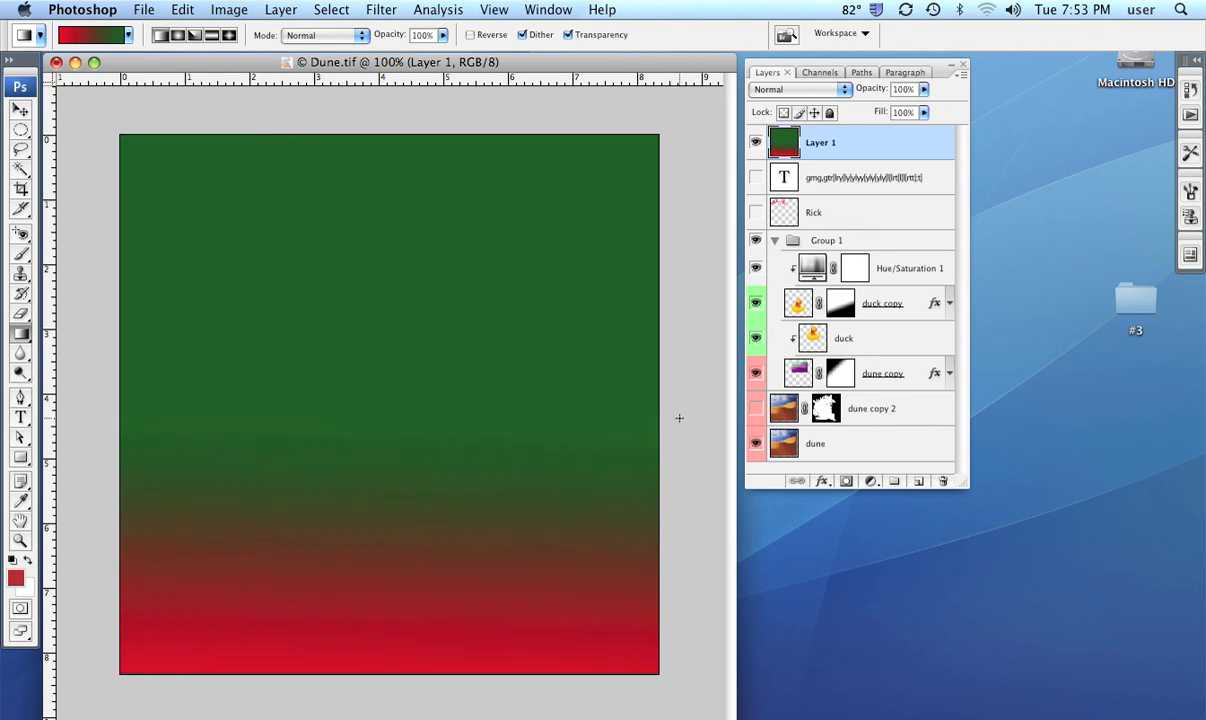
left_click_drag(674, 420, 325, 558)
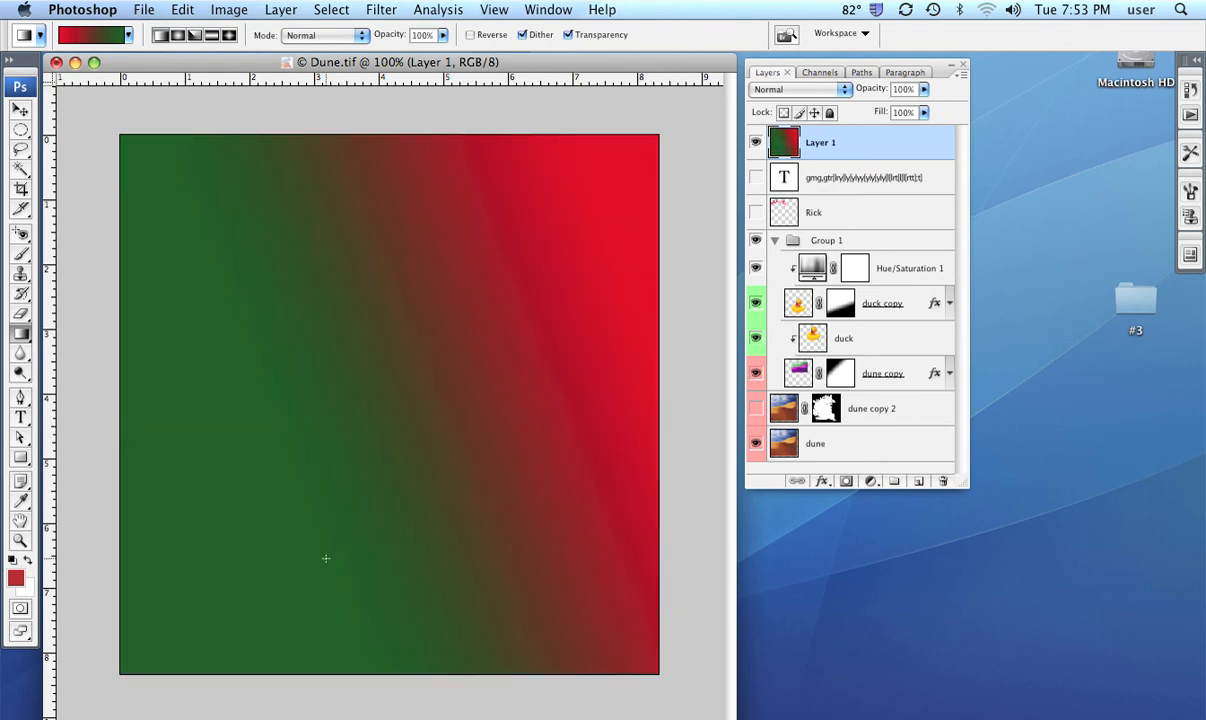